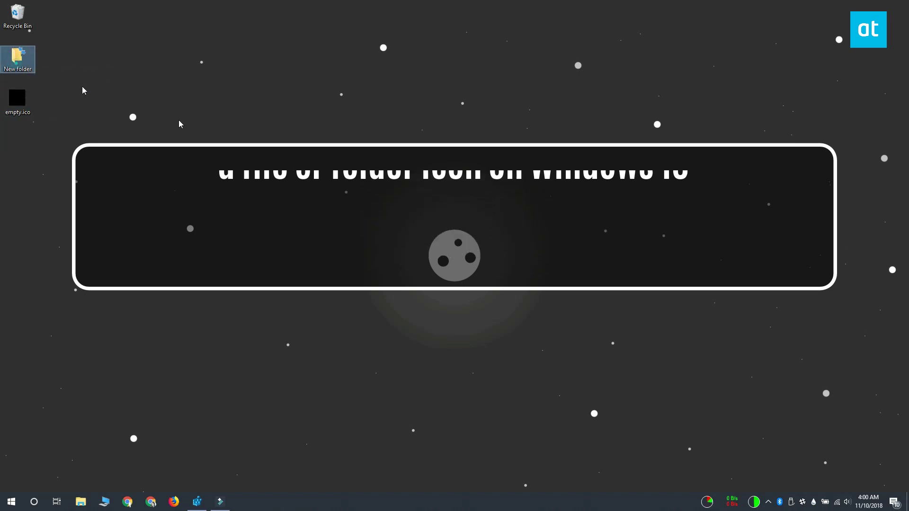
- Drag the New folder icon from the top-left column to the middle of the desktop
{"action": "left_click_drag", "start_coordinate": [180, 124], "coordinate": [425, 310]}
{"action": "left_click", "coordinate": [502, 227]}
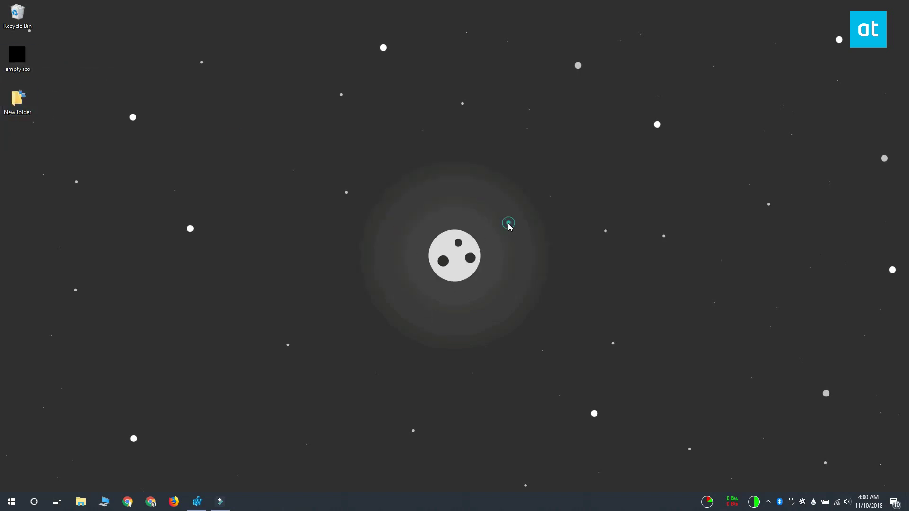
{"action": "left_click_drag", "start_coordinate": [18, 99], "coordinate": [295, 182]}
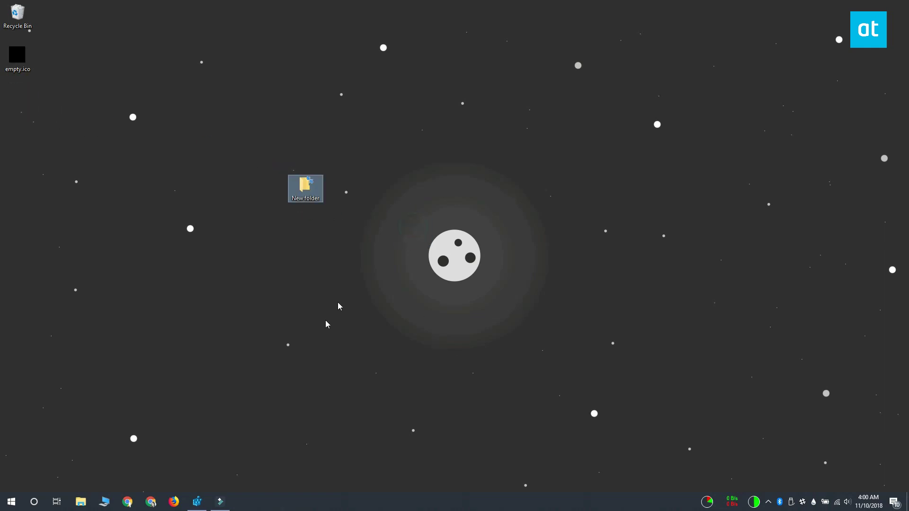
{"action": "left_click", "coordinate": [325, 261]}
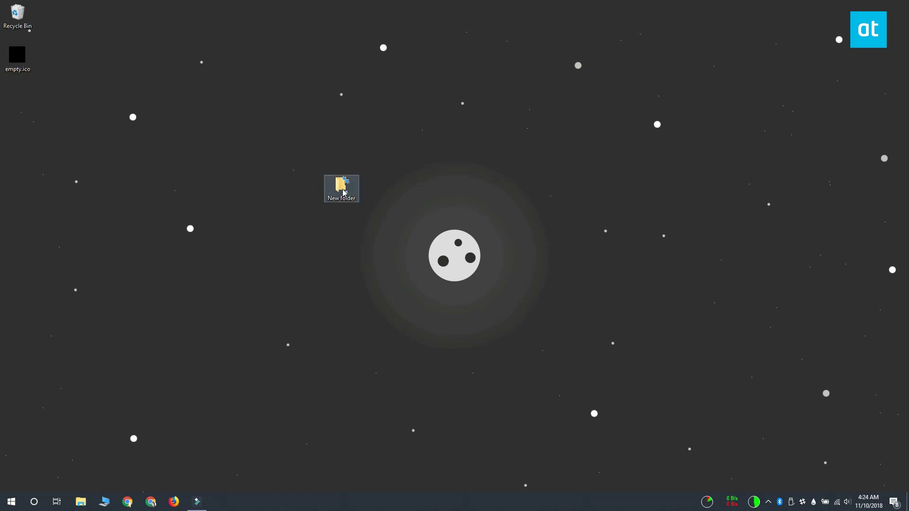
- Uncheck 'Compress contents to save disk space' in New folder's advanced attributes and apply
{"action": "right_click", "coordinate": [344, 190]}
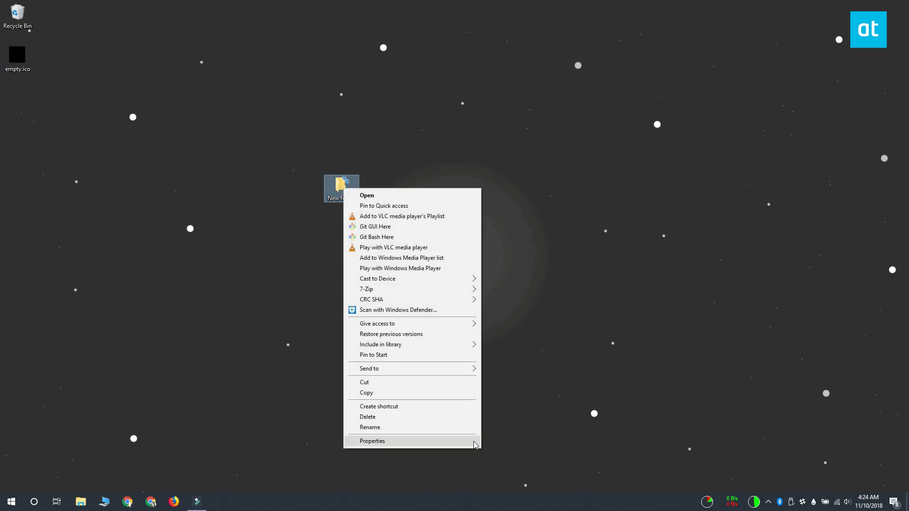
{"action": "left_click", "coordinate": [474, 442]}
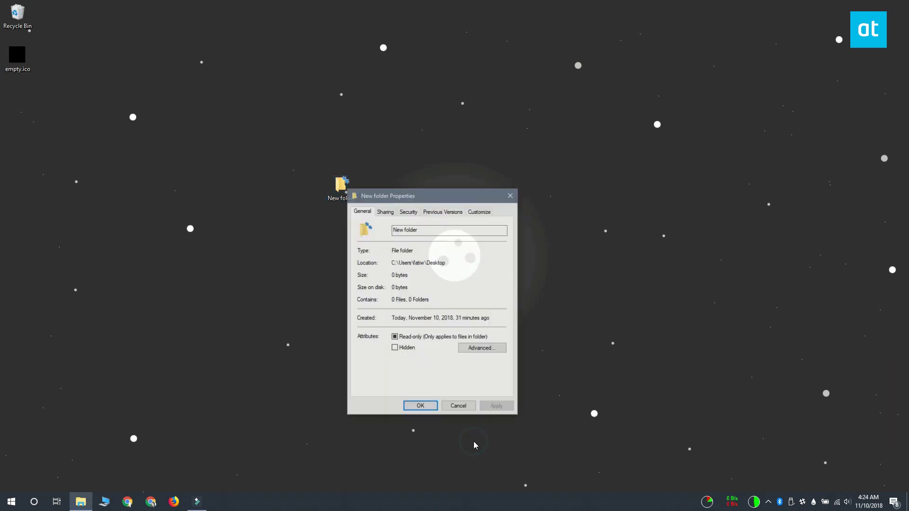
{"action": "left_click", "coordinate": [503, 353]}
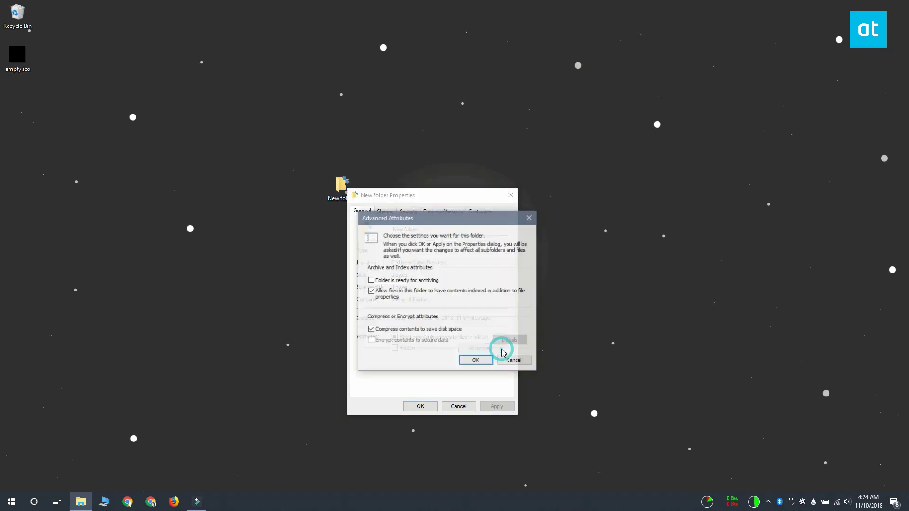
{"action": "left_click", "coordinate": [458, 333]}
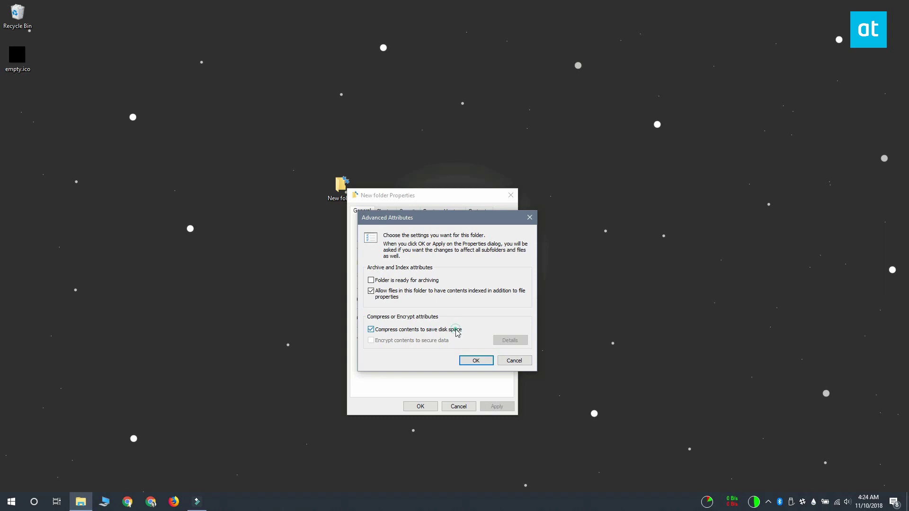
{"action": "left_click", "coordinate": [476, 360]}
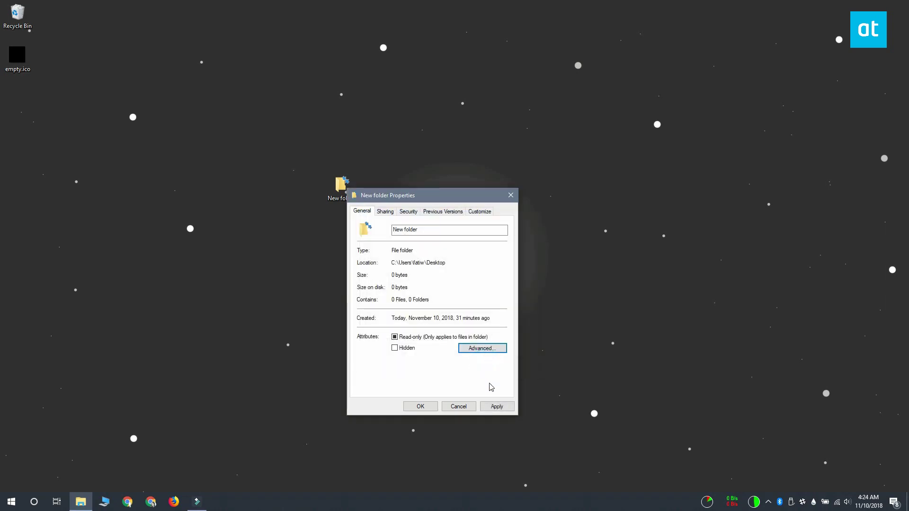
{"action": "left_click", "coordinate": [492, 408]}
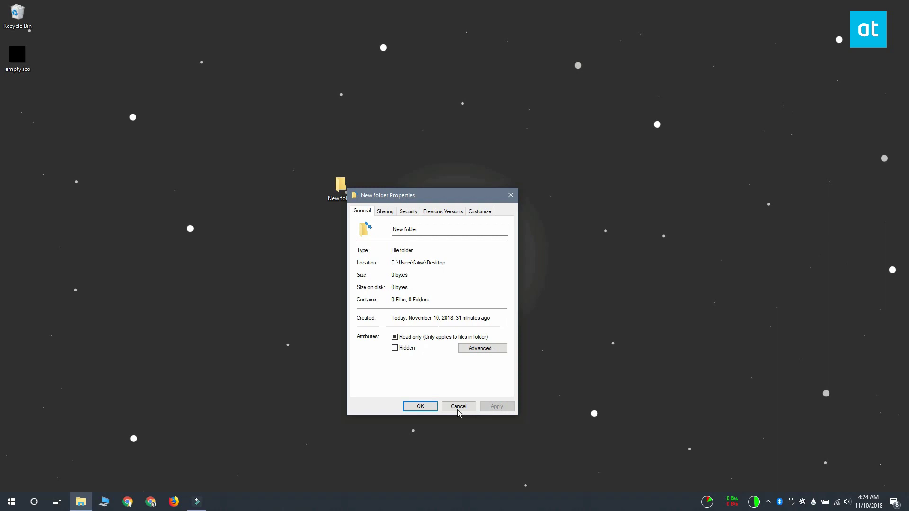
{"action": "left_click", "coordinate": [431, 407]}
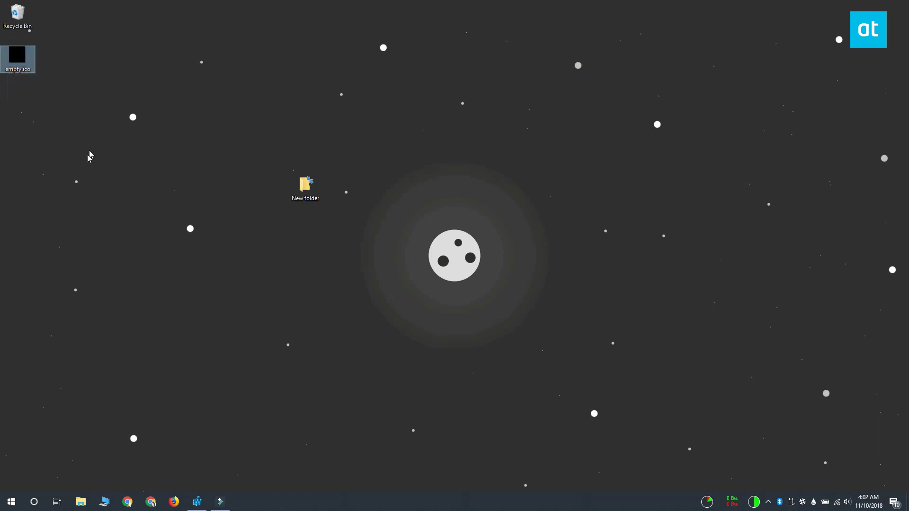
{"action": "double_click", "coordinate": [18, 61]}
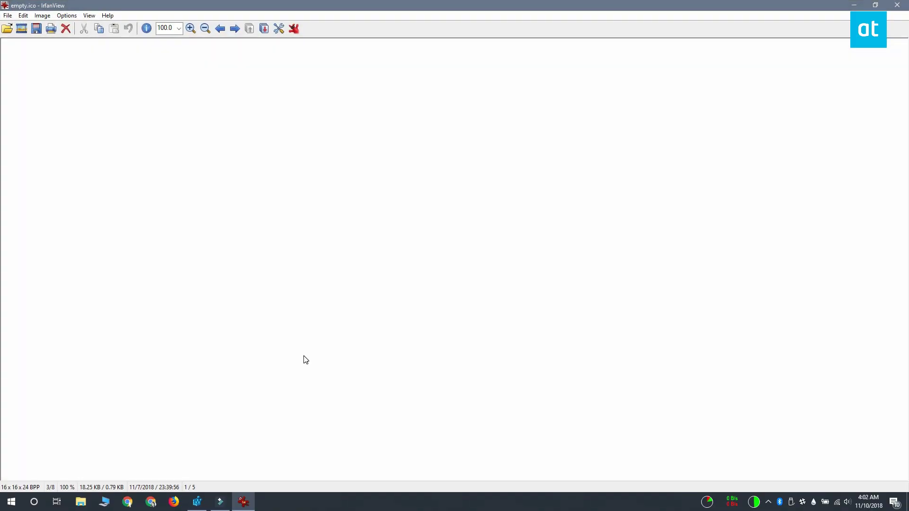
{"action": "left_click", "coordinate": [895, 6]}
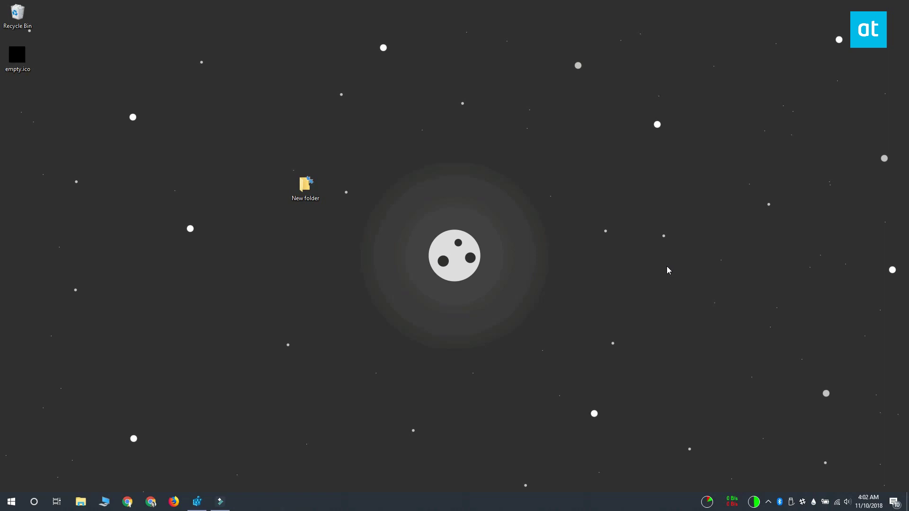
- Create a new key named 'Shell Icons' under the Explorer registry key
{"action": "left_click", "coordinate": [197, 502]}
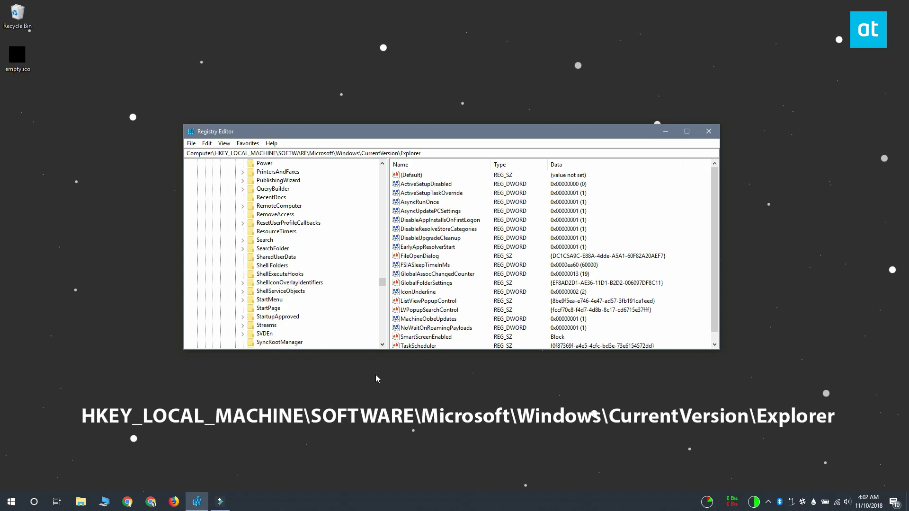
{"action": "scroll", "coordinate": [320, 308], "scroll_direction": "up", "scroll_amount": 20}
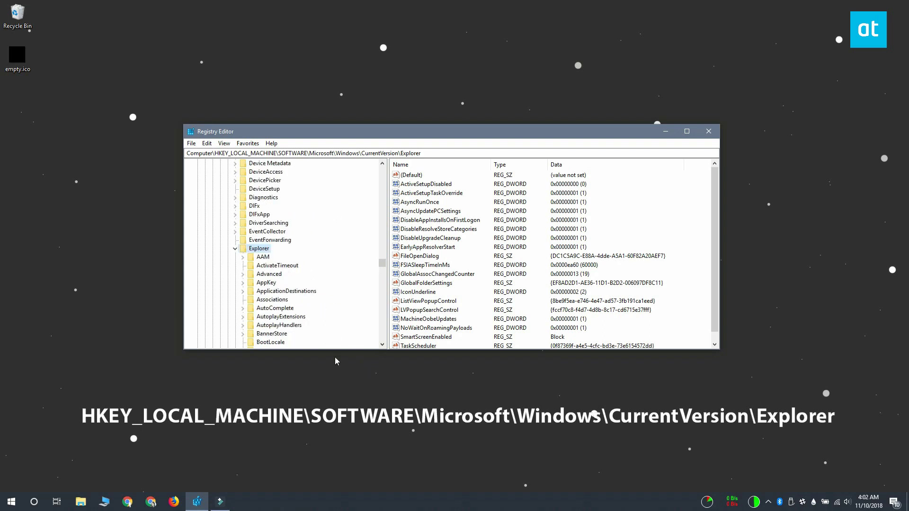
{"action": "right_click", "coordinate": [262, 249]}
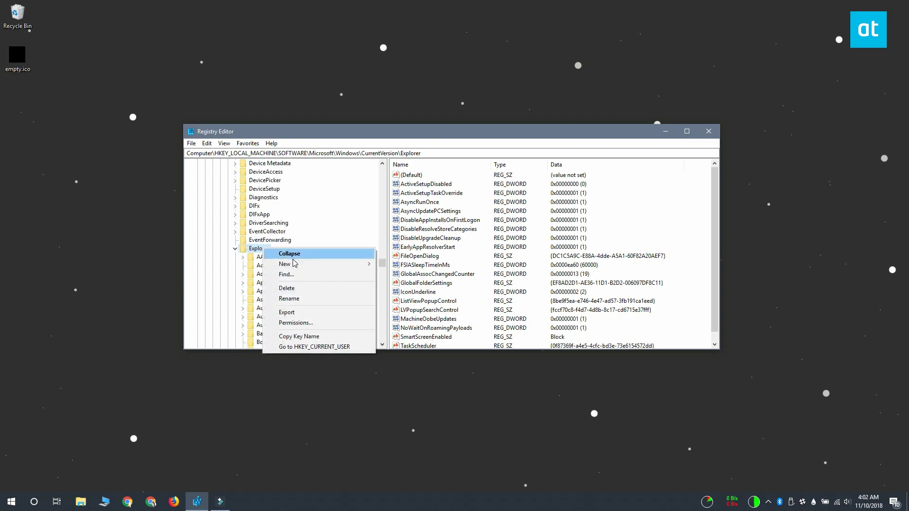
{"action": "mouse_move", "coordinate": [318, 263]}
{"action": "left_click", "coordinate": [414, 265]}
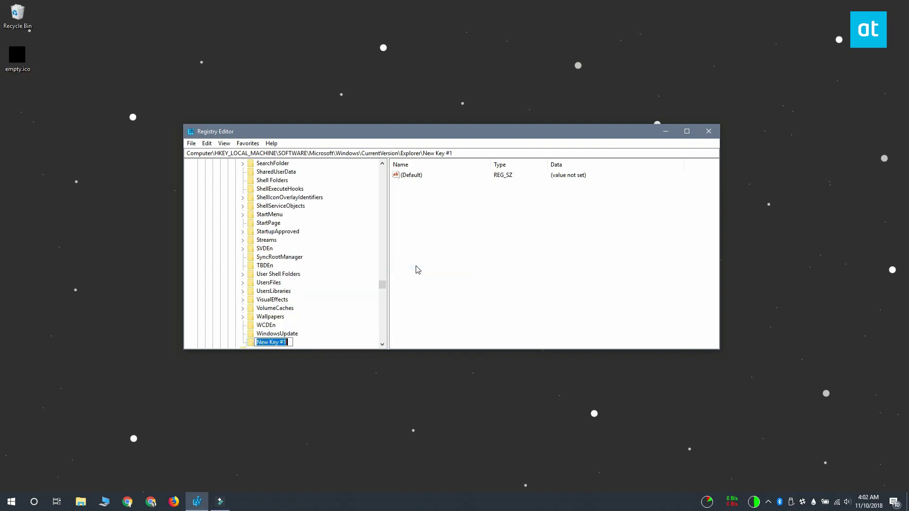
{"action": "type", "text": "S"}
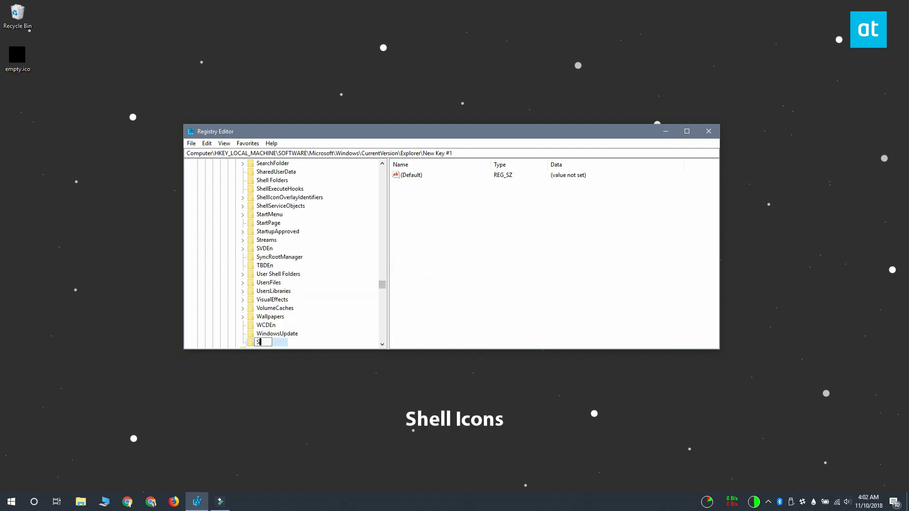
{"action": "type", "text": "hell Icons"}
{"action": "key", "text": "Return"}
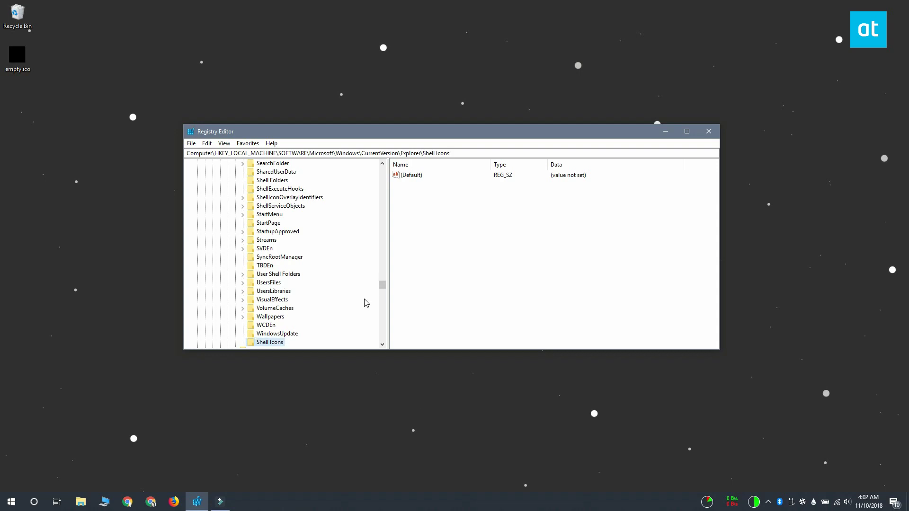
{"action": "scroll", "coordinate": [368, 303], "scroll_direction": "down", "scroll_amount": 3}
- Add a new string value named 179 to the Shell Icons key
{"action": "right_click", "coordinate": [437, 248]}
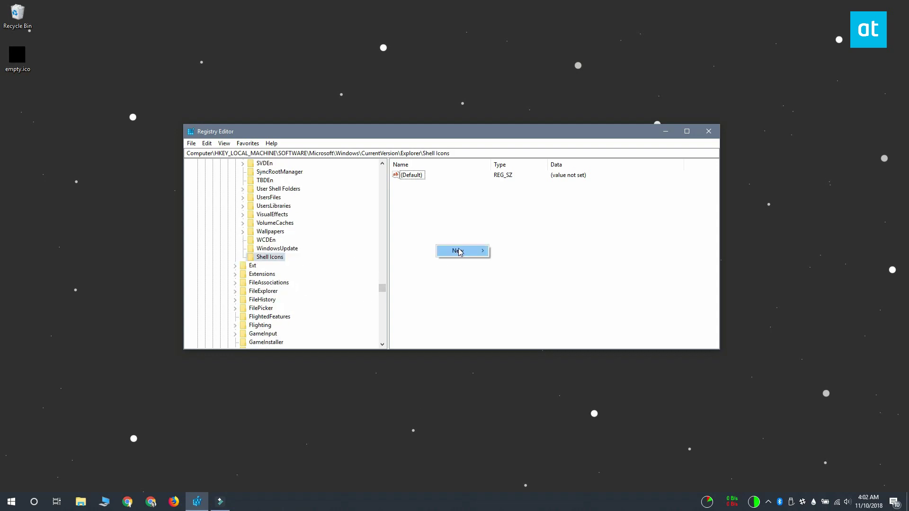
{"action": "left_click", "coordinate": [458, 250]}
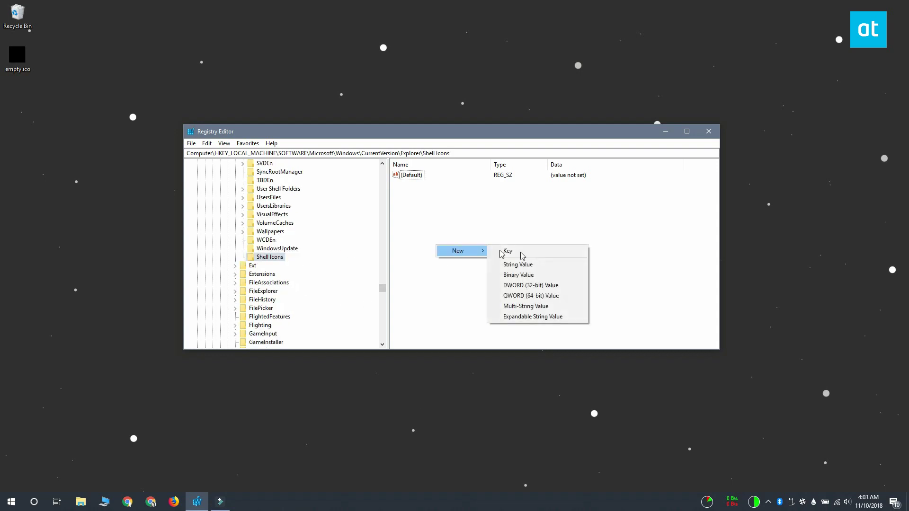
{"action": "left_click", "coordinate": [547, 267]}
{"action": "type", "text": "179"}
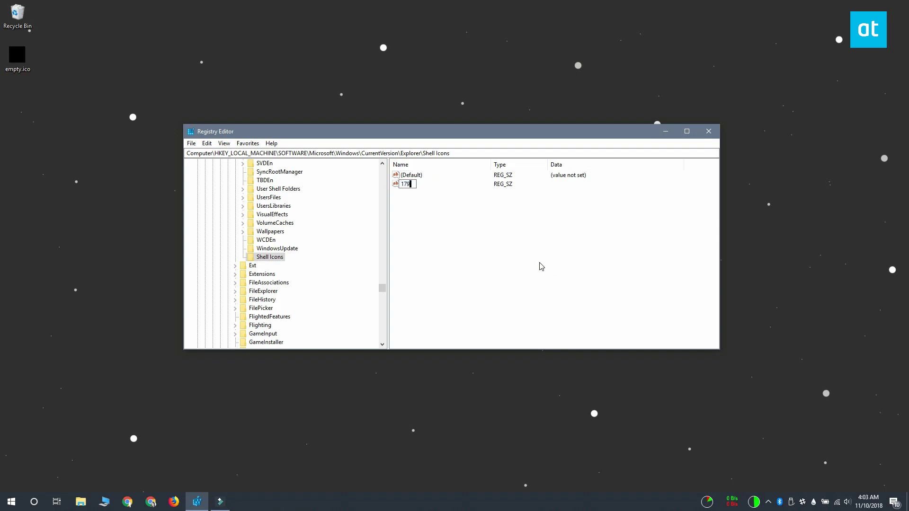
{"action": "key", "text": "Return"}
{"action": "key", "text": "Return"}
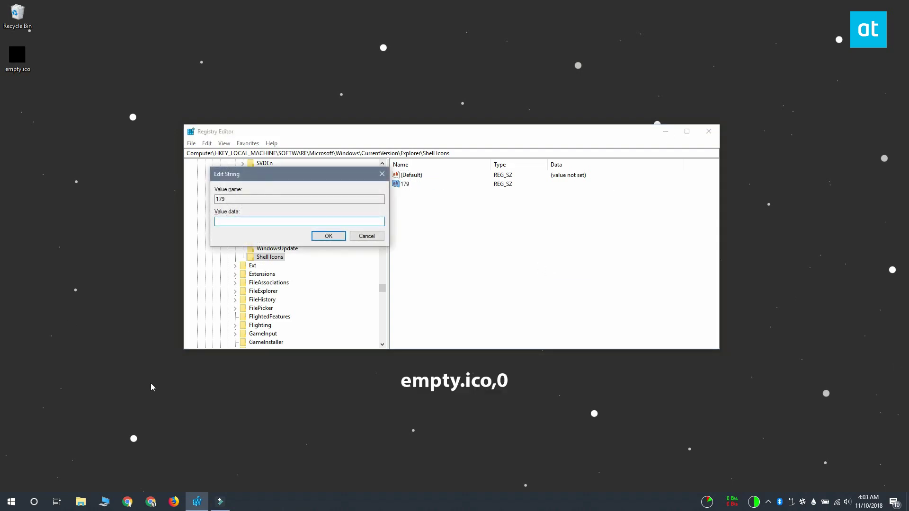
- Set value 179's data to empty.ico,0 and save it
{"action": "left_click", "coordinate": [81, 400]}
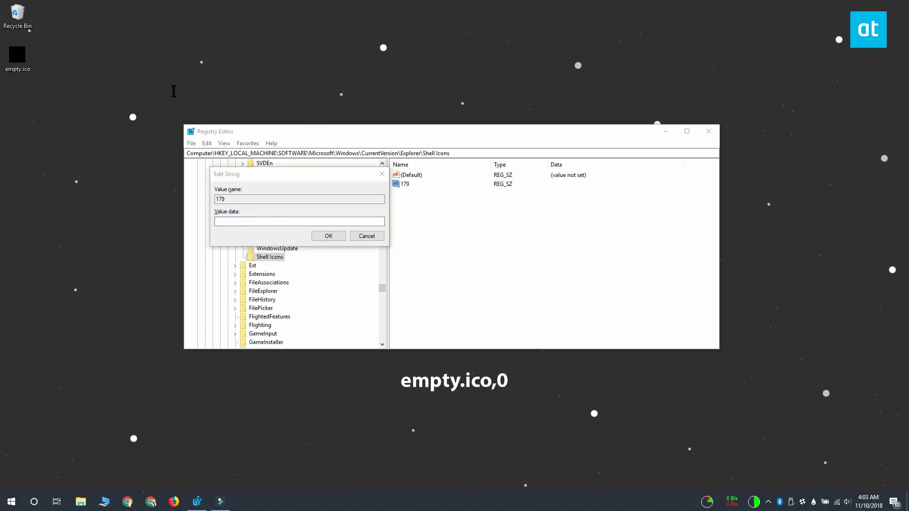
{"action": "left_click", "coordinate": [292, 185]}
{"action": "type", "text": "empty.ico,0"}
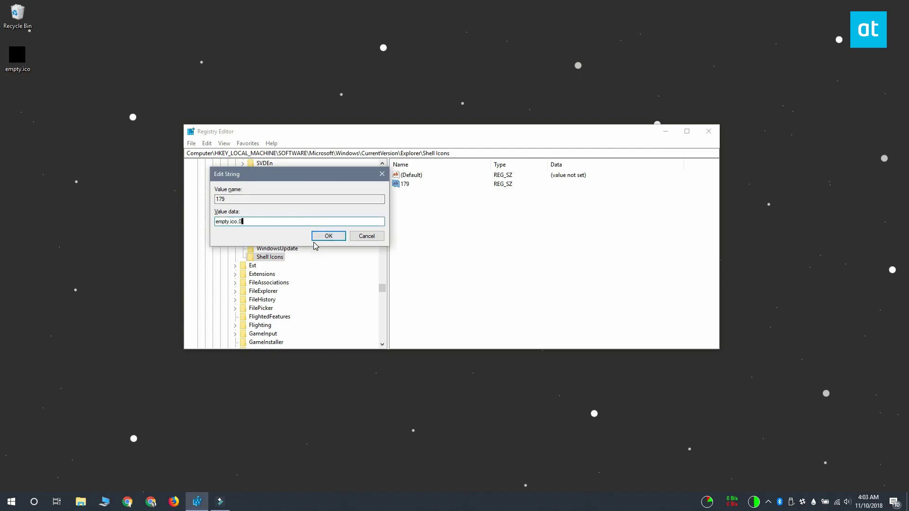
{"action": "left_click", "coordinate": [325, 238]}
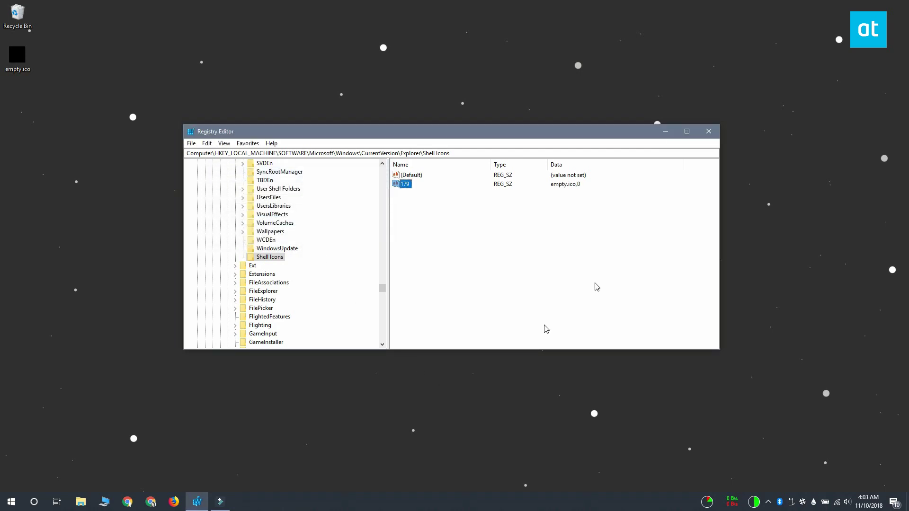
- Close Registry Editor and browse File Explorer to C:\Windows\System32
{"action": "left_click", "coordinate": [708, 132]}
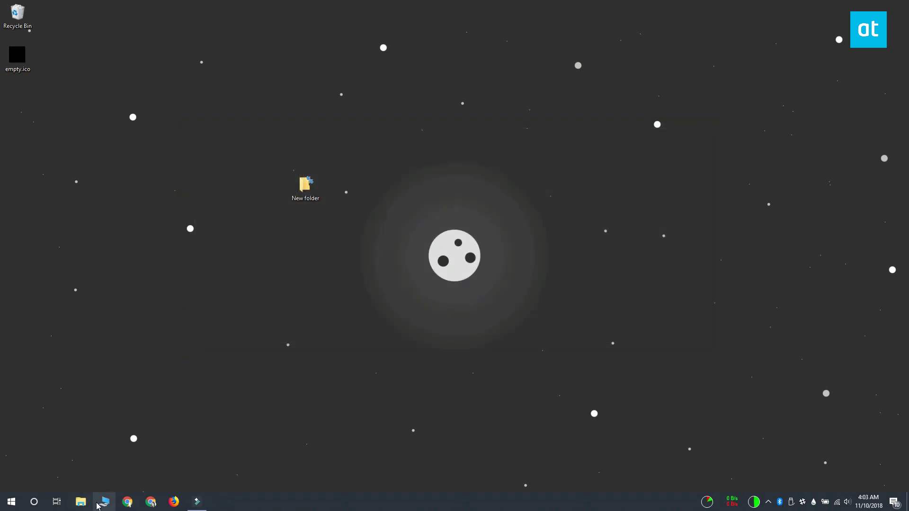
{"action": "key", "text": "super+e"}
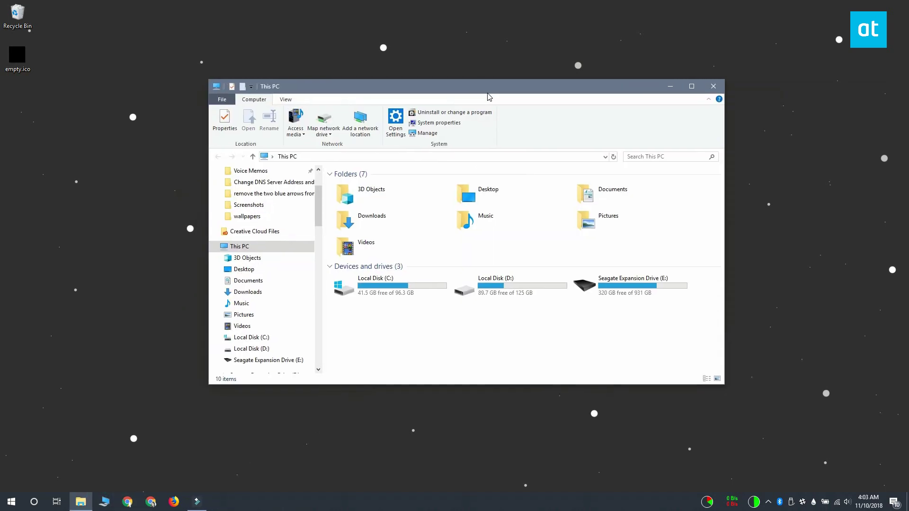
{"action": "double_click", "coordinate": [382, 295]}
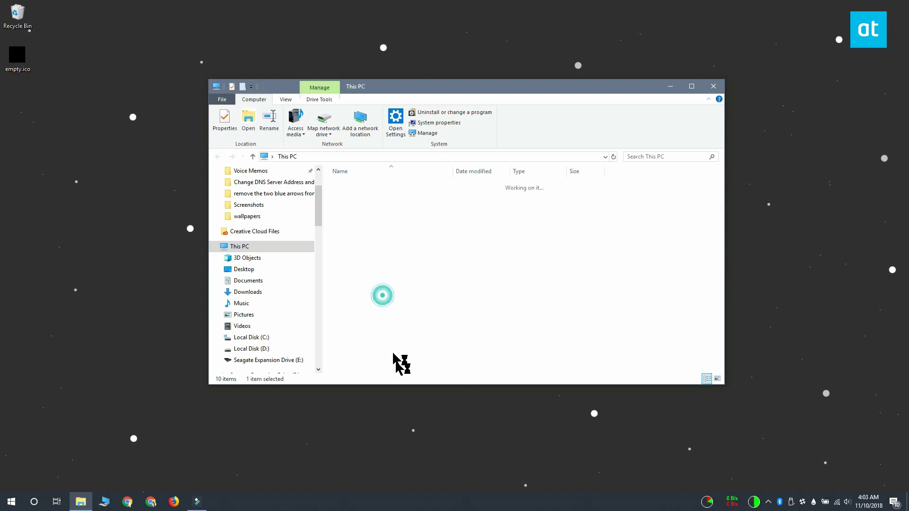
{"action": "double_click", "coordinate": [361, 283]}
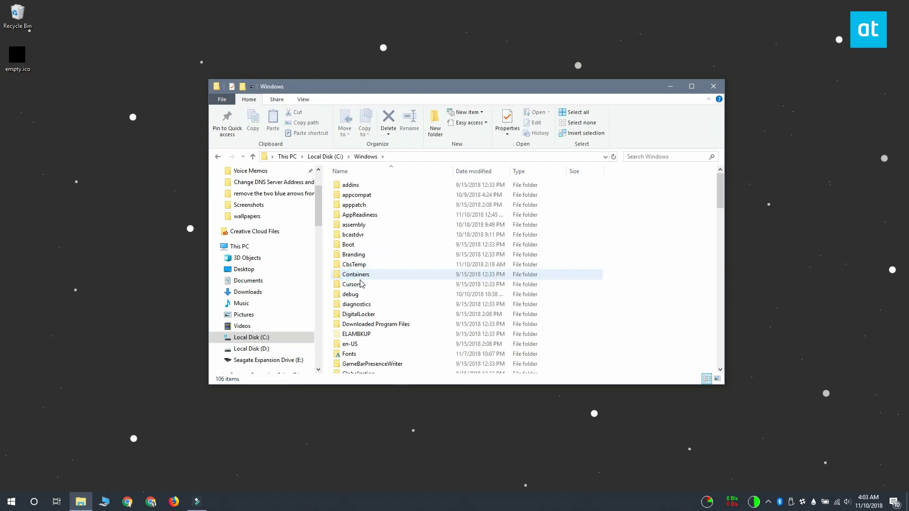
{"action": "scroll", "coordinate": [361, 283], "scroll_direction": "down", "scroll_amount": 18}
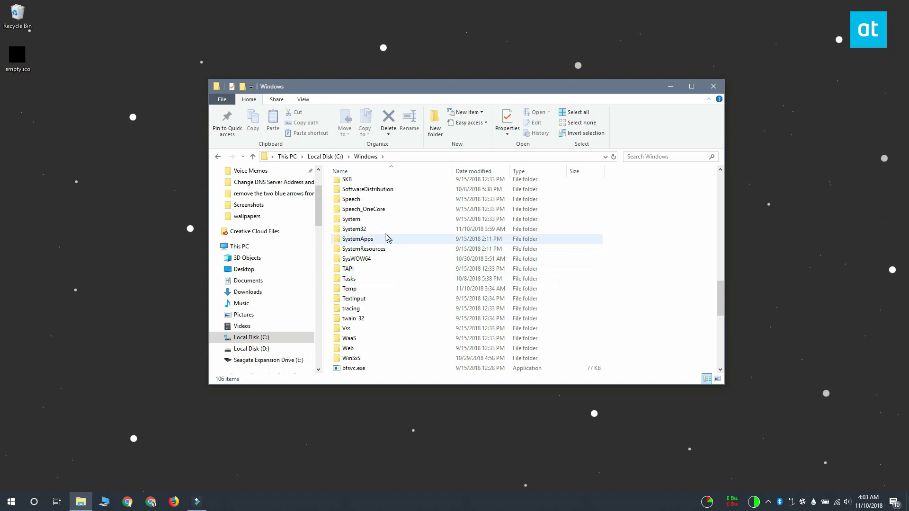
{"action": "double_click", "coordinate": [379, 230]}
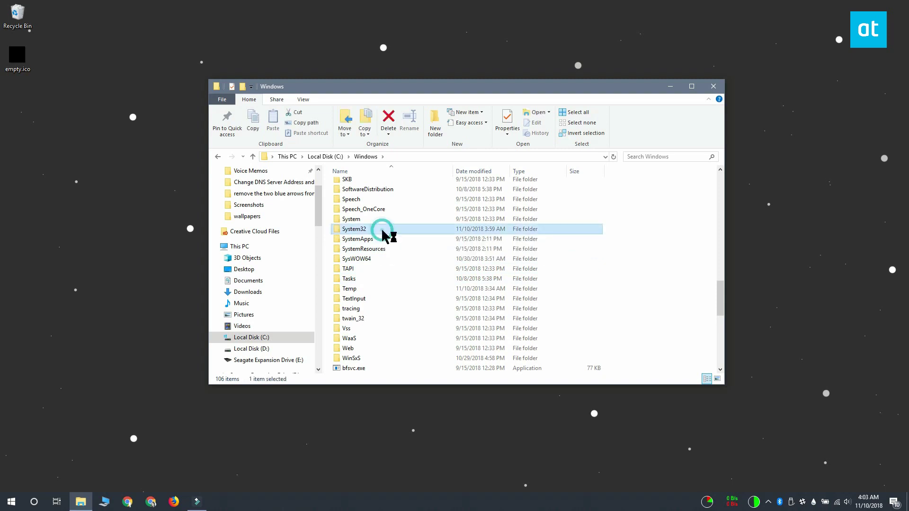
- Copy empty.ico from the desktop into System32, granting administrator permission
{"action": "left_click", "coordinate": [26, 61]}
{"action": "right_click", "coordinate": [26, 56]}
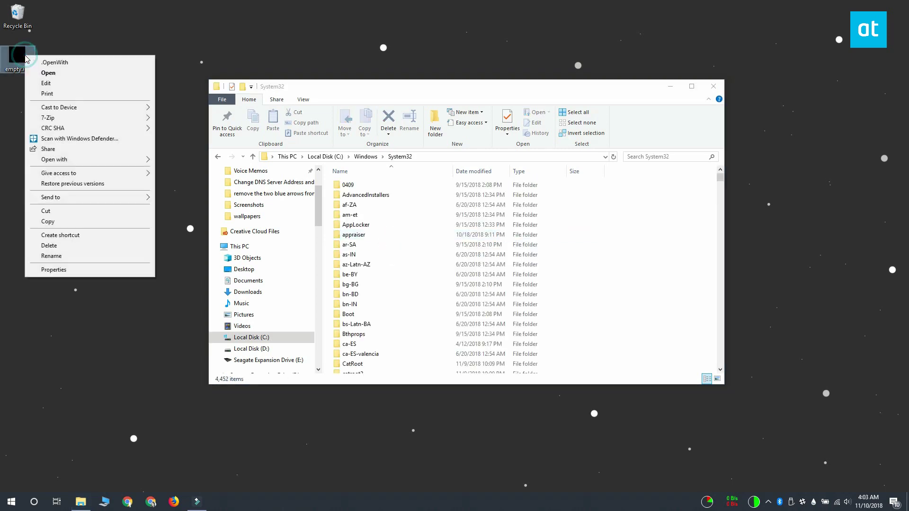
{"action": "left_click", "coordinate": [82, 223]}
{"action": "left_click", "coordinate": [364, 81]}
{"action": "left_click", "coordinate": [273, 122]}
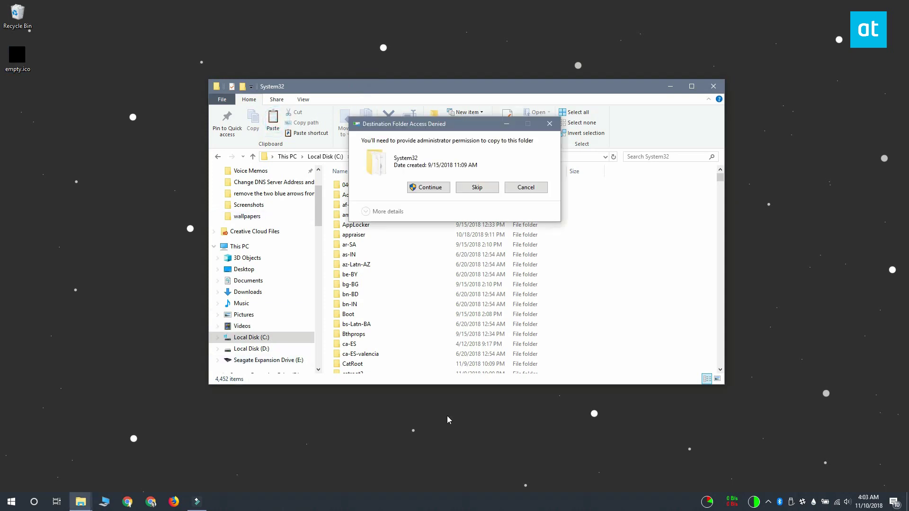
{"action": "left_click", "coordinate": [424, 187]}
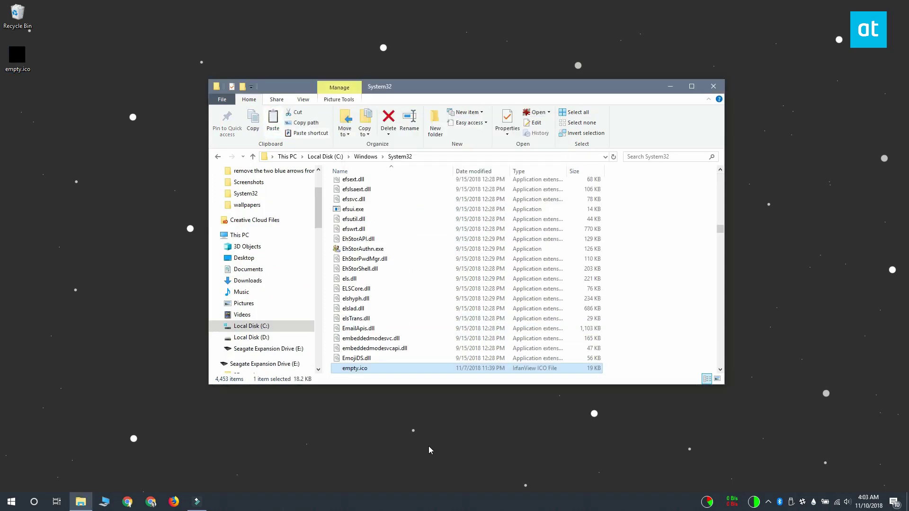
{"action": "left_click", "coordinate": [669, 86]}
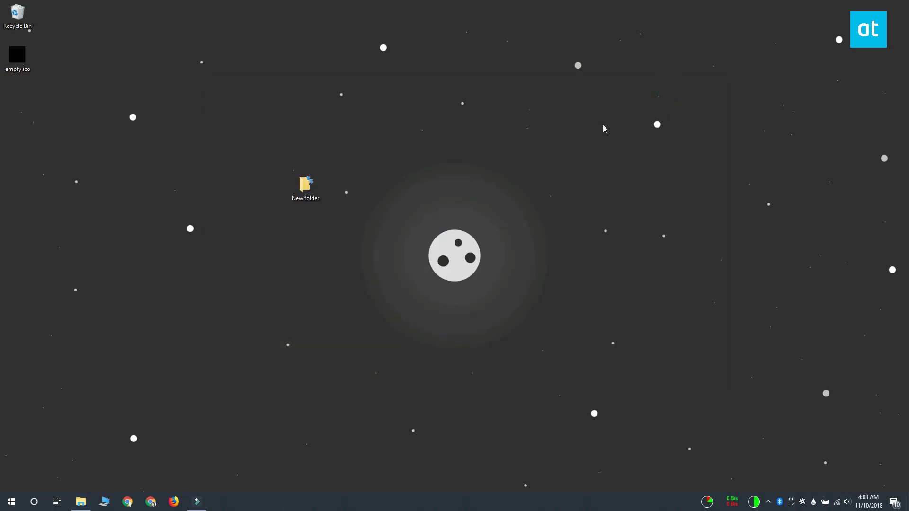
- Launch Command Prompt as administrator from a 'comm' Start search
{"action": "key", "text": "super"}
{"action": "type", "text": "comm"}
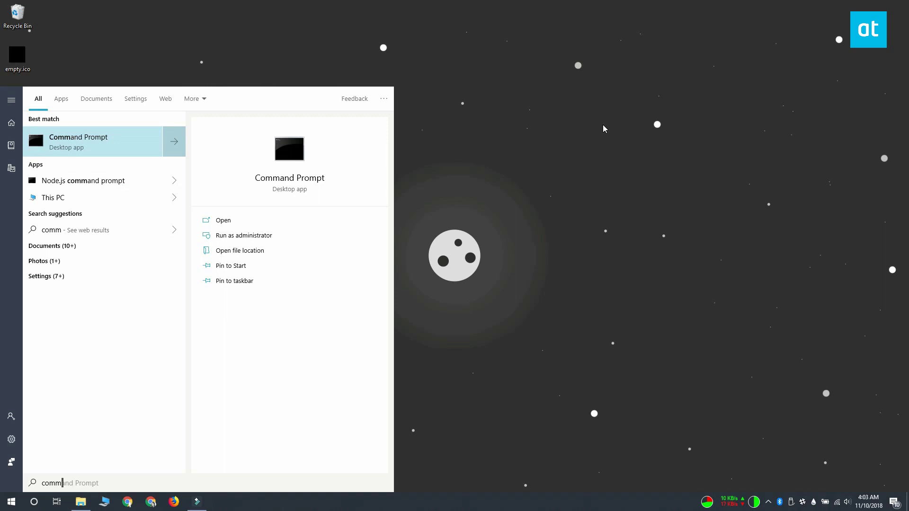
{"action": "right_click", "coordinate": [102, 136]}
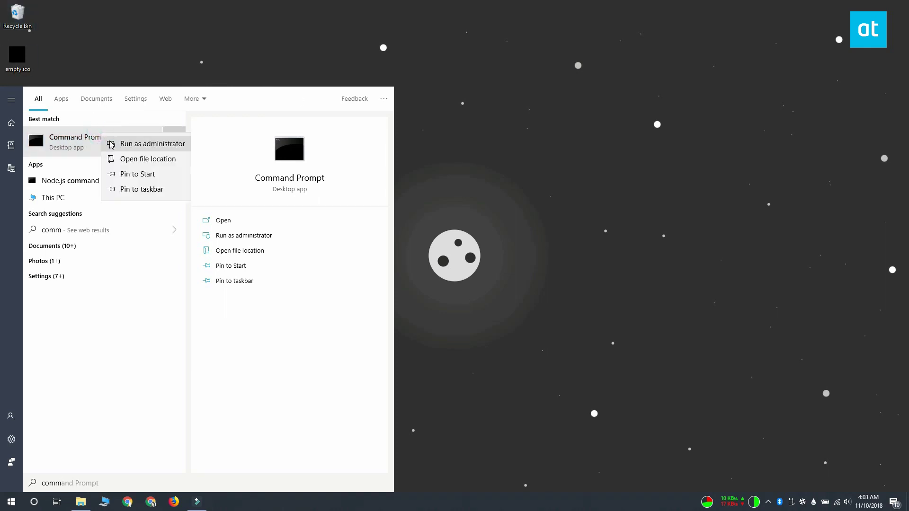
{"action": "left_click", "coordinate": [111, 144]}
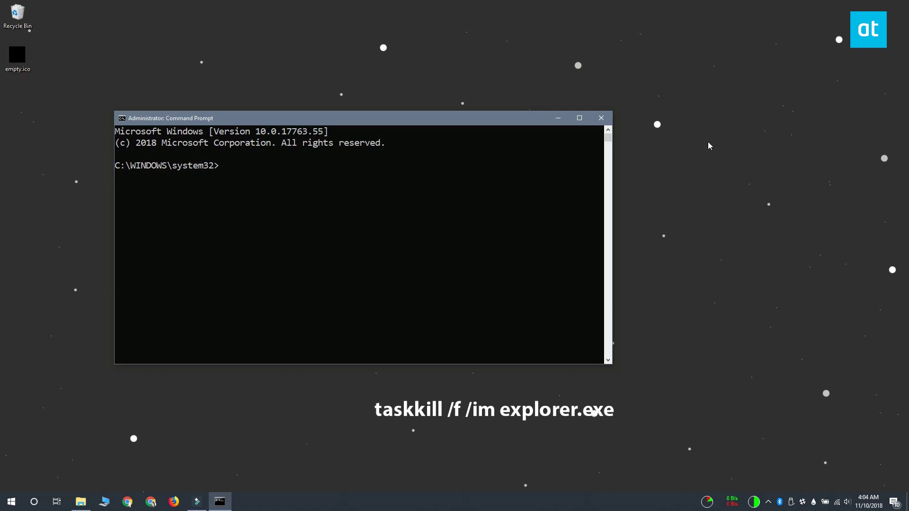
- Run taskkill /f /im explorer.exe, then start explorer.exe to restart Explorer
{"action": "key", "text": "ctrl+v"}
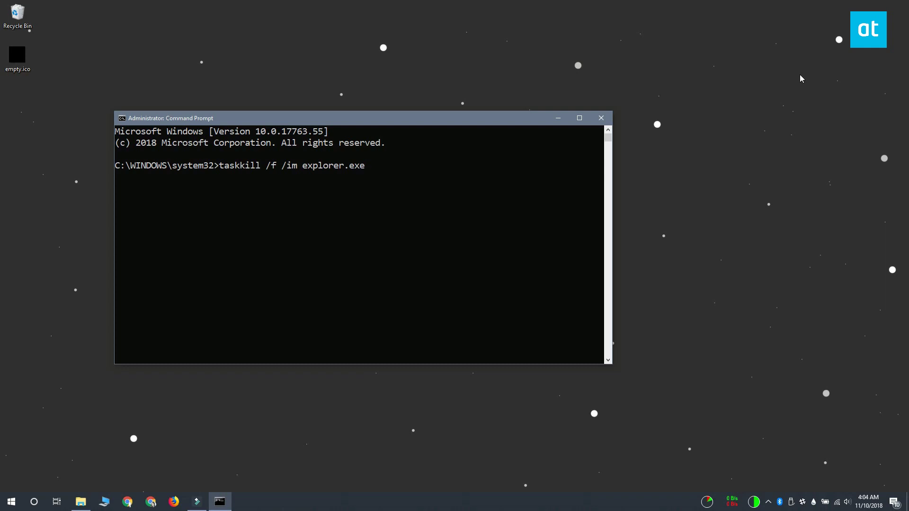
{"action": "key", "text": "Return"}
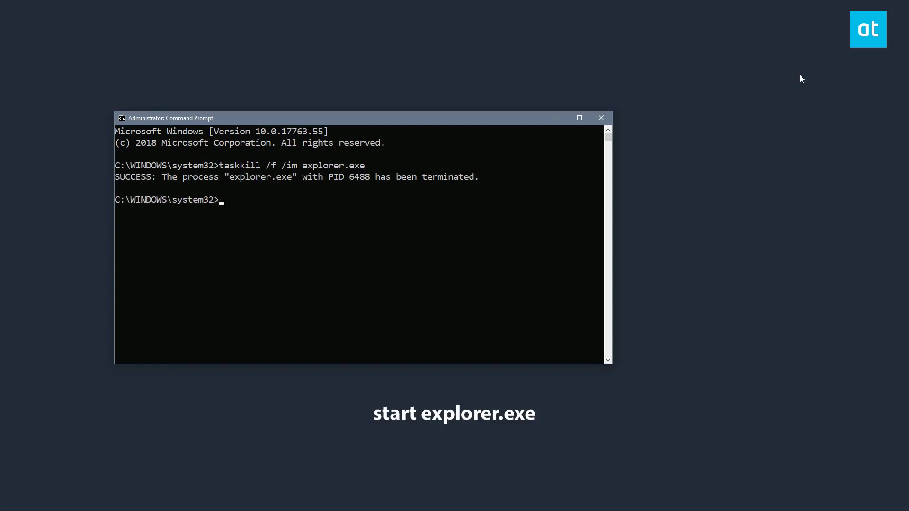
{"action": "type", "text": "start explorer.e"}
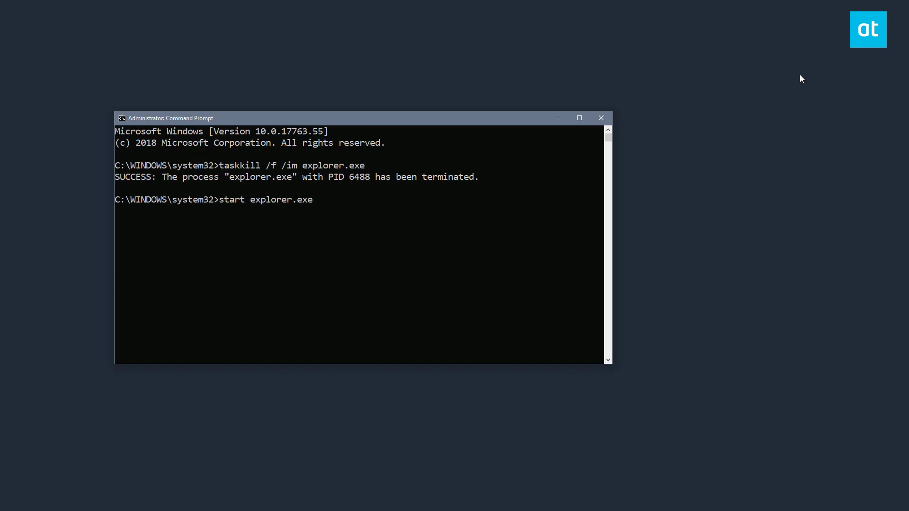
{"action": "type", "text": "xe"}
{"action": "key", "text": "Return"}
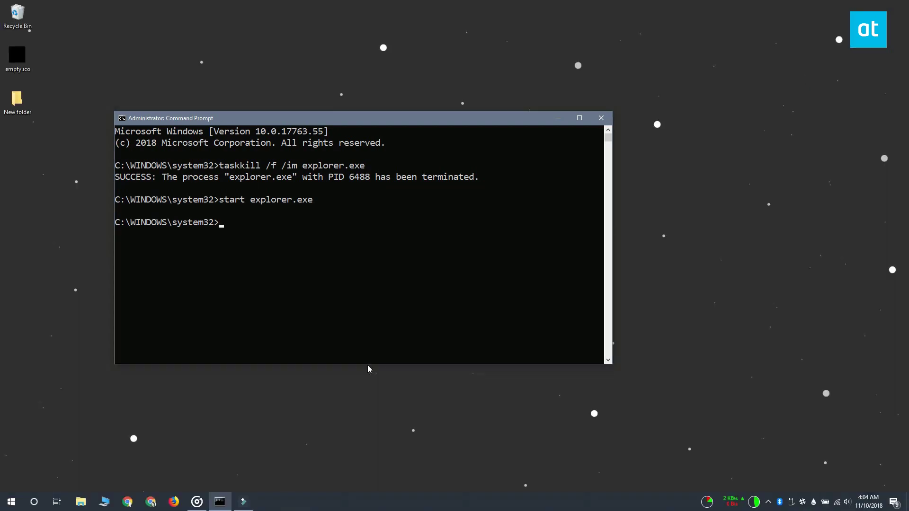
- Move New folder to the desktop centre and verify Compress stays checked in its advanced attributes
{"action": "left_click", "coordinate": [557, 118]}
{"action": "left_click_drag", "start_coordinate": [17, 101], "coordinate": [340, 189]}
{"action": "right_click", "coordinate": [333, 192]}
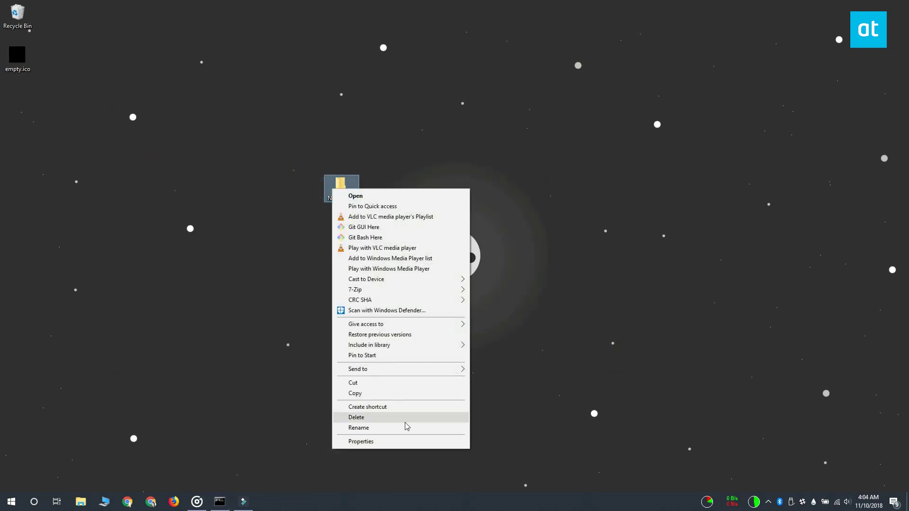
{"action": "left_click", "coordinate": [405, 437]}
{"action": "left_click_drag", "start_coordinate": [392, 195], "coordinate": [441, 114]}
{"action": "left_click", "coordinate": [512, 268]}
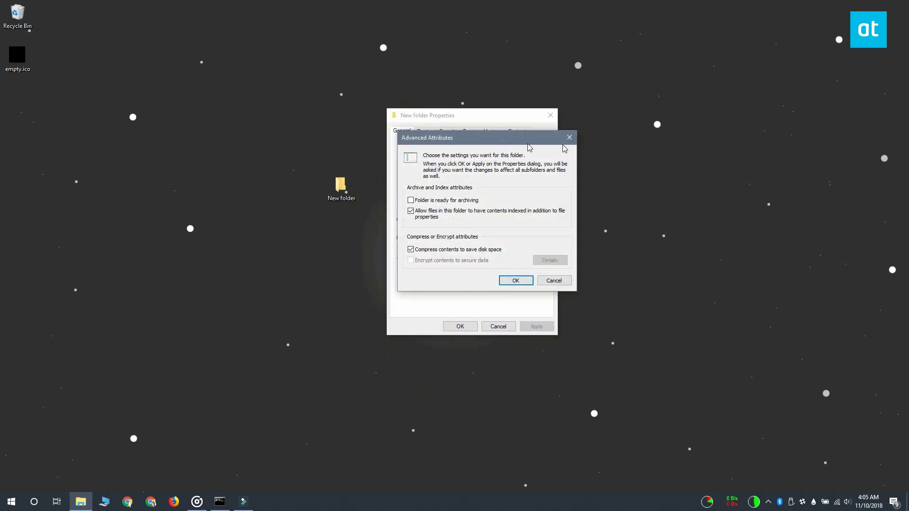
{"action": "left_click_drag", "start_coordinate": [566, 145], "coordinate": [741, 137]}
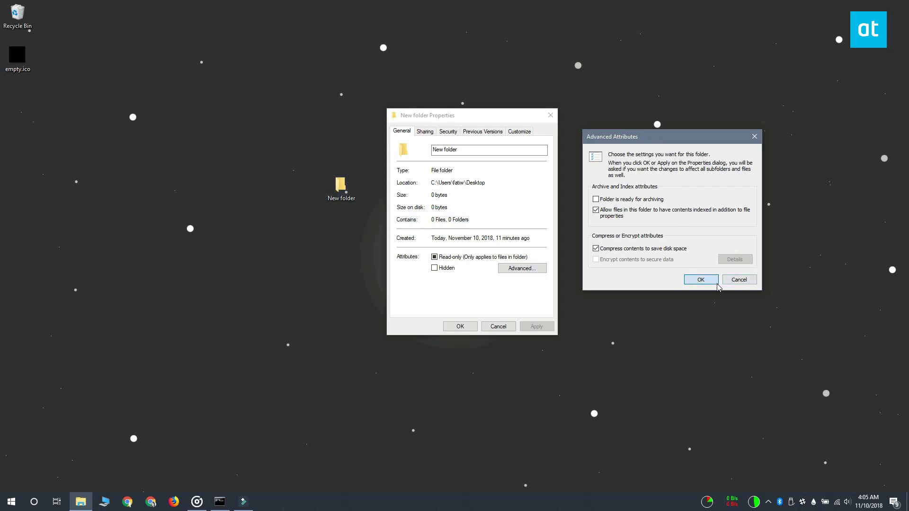
{"action": "left_click", "coordinate": [700, 279]}
{"action": "left_click", "coordinate": [461, 326]}
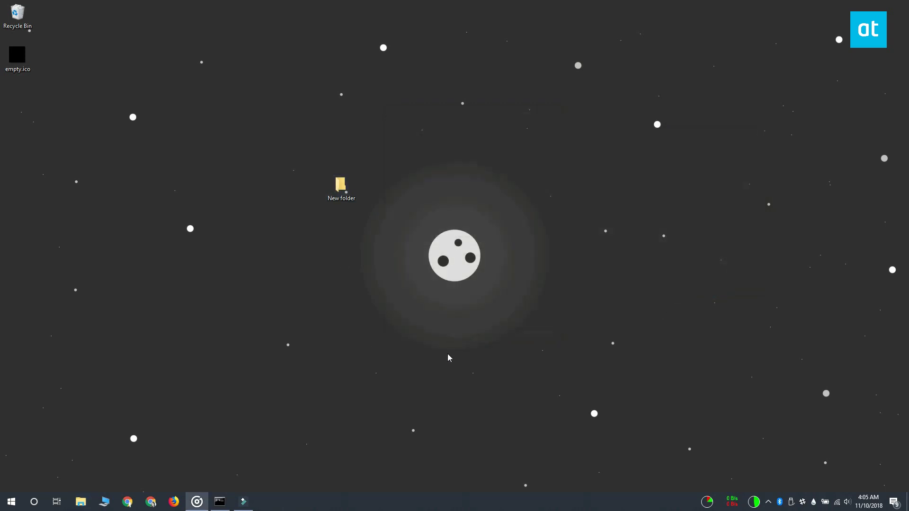